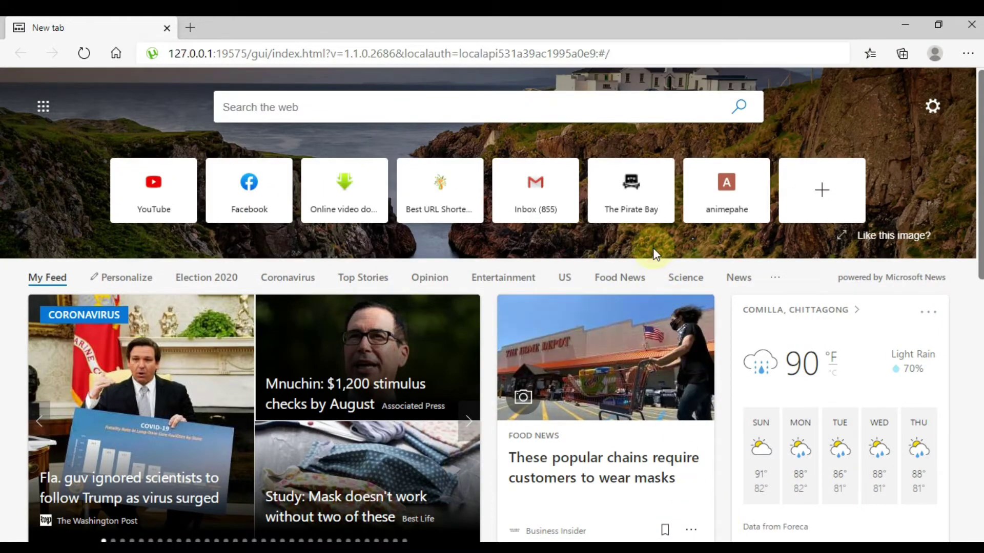
Open The Pirate Bay from its new tab tile and go to its Search Torrents page
left_click(650, 211)
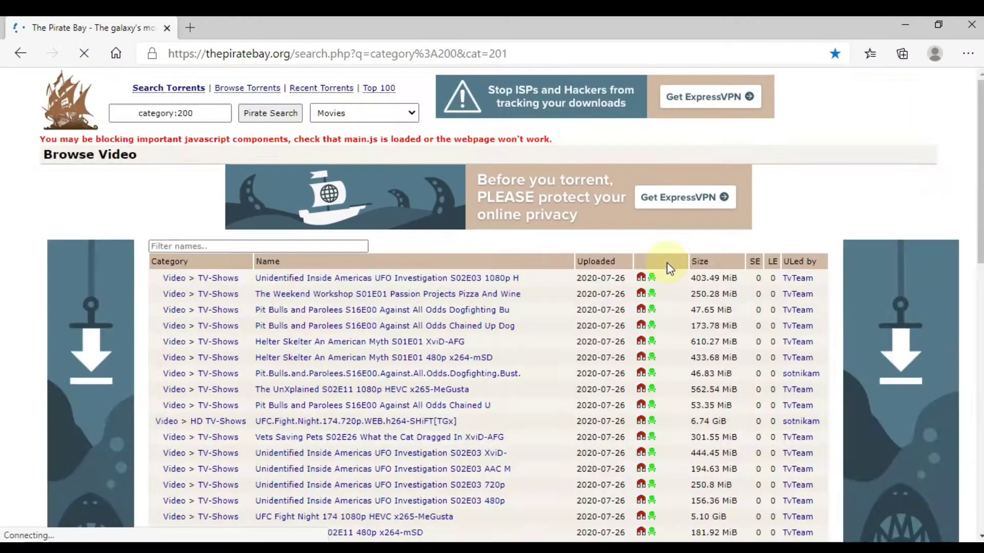
left_click(175, 91)
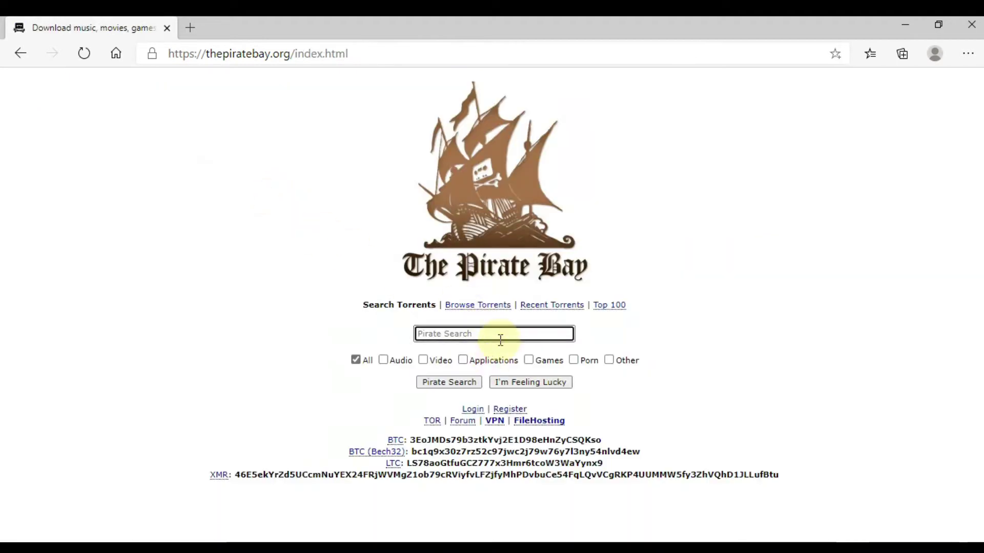
type("p")
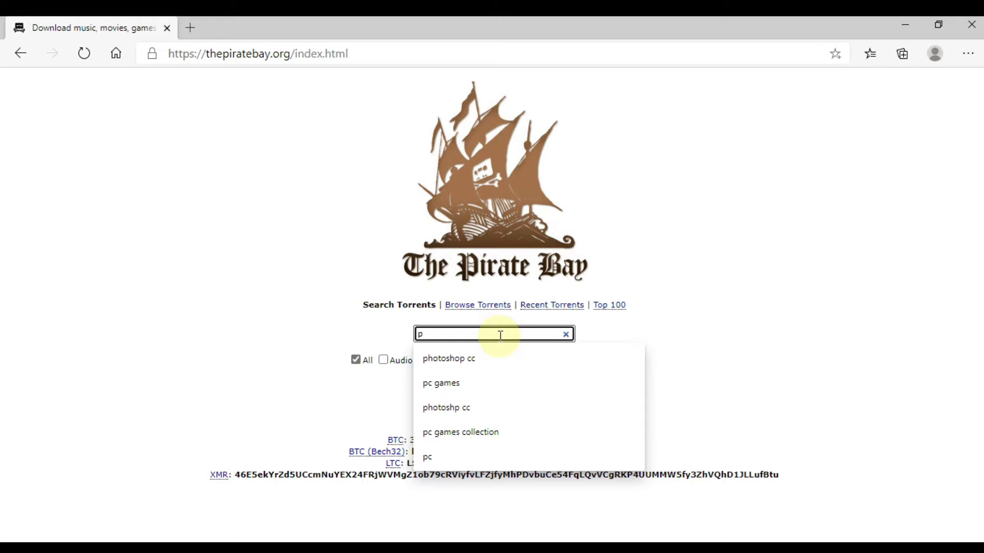
type("hoto")
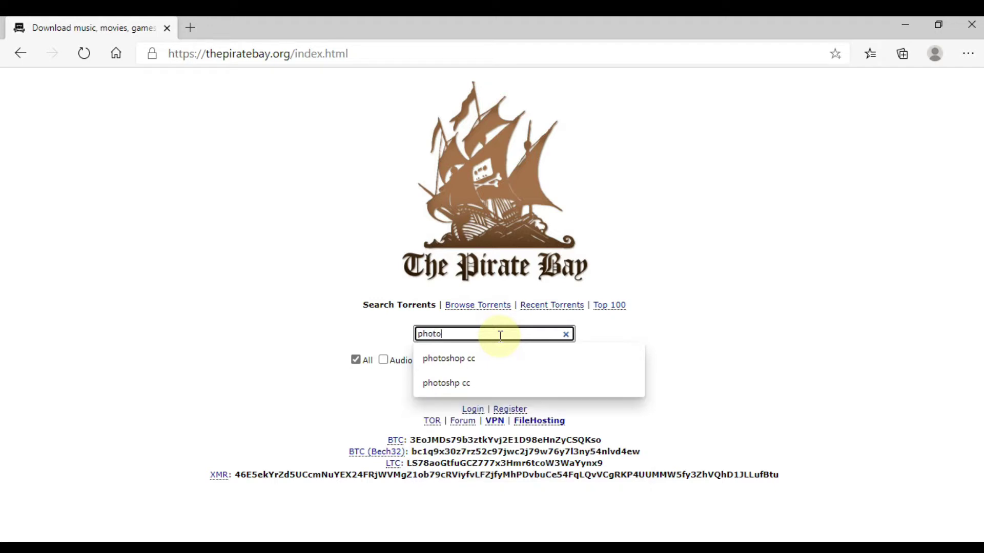
type("o")
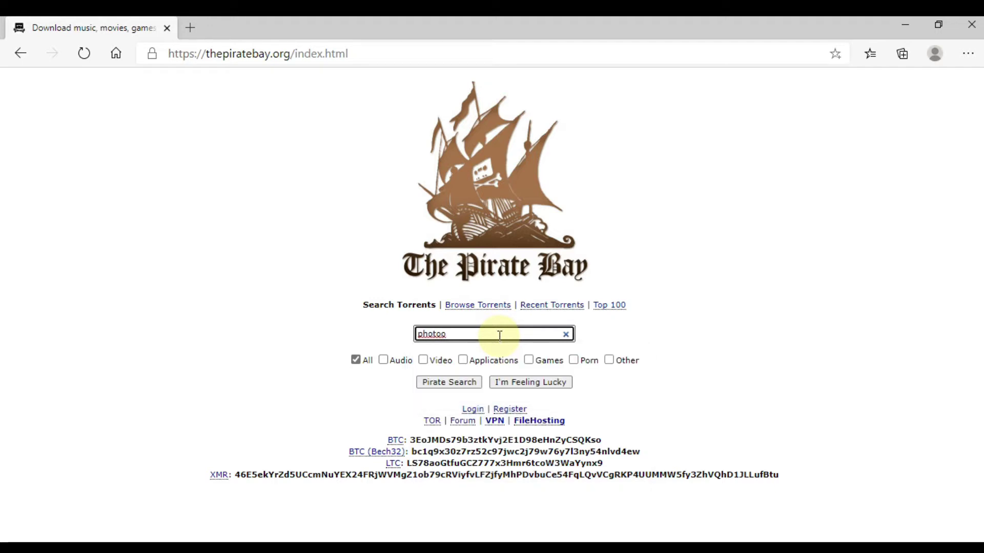
Fix the search typo and run the 'photoshop cc' suggestion
left_click(445, 332)
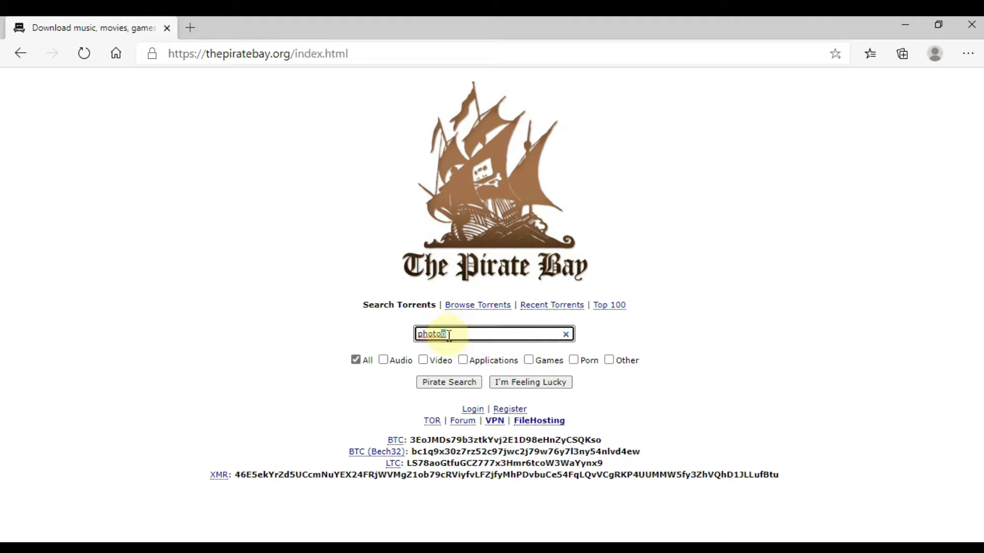
key("BackSpace")
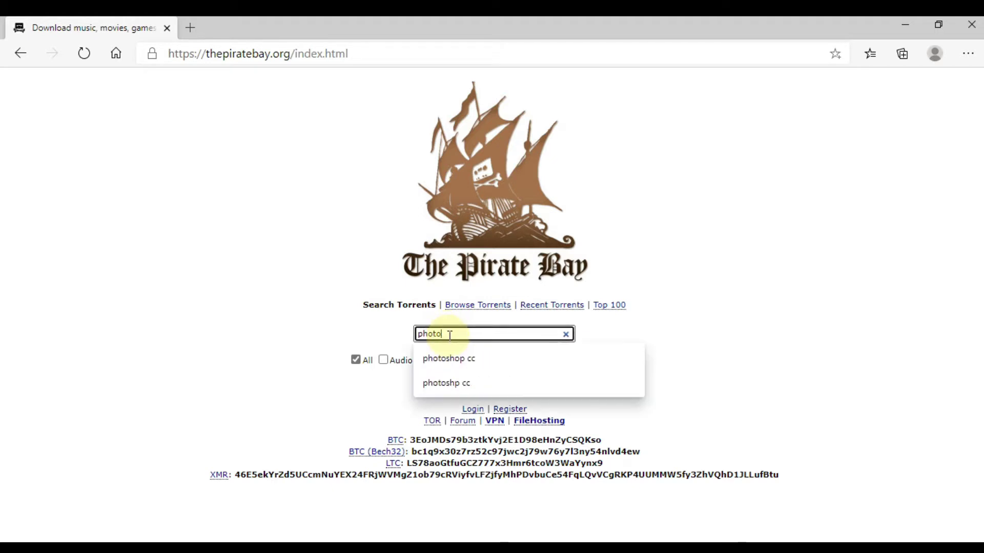
left_click(450, 358)
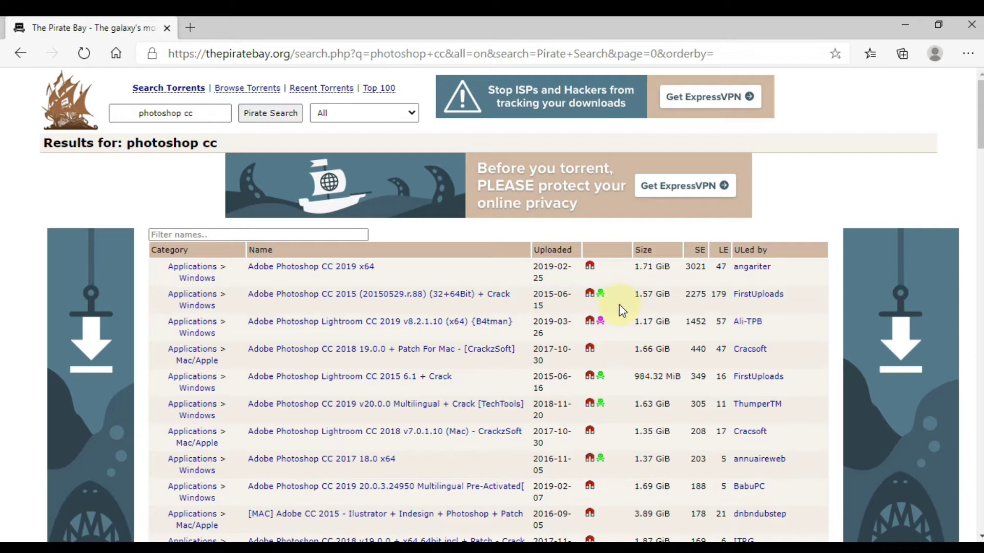
Open the Photoshop CC 2015 (32+64Bit) + Crack torrent, dismiss the ad, and send it to µTorrent Web
left_click(480, 294)
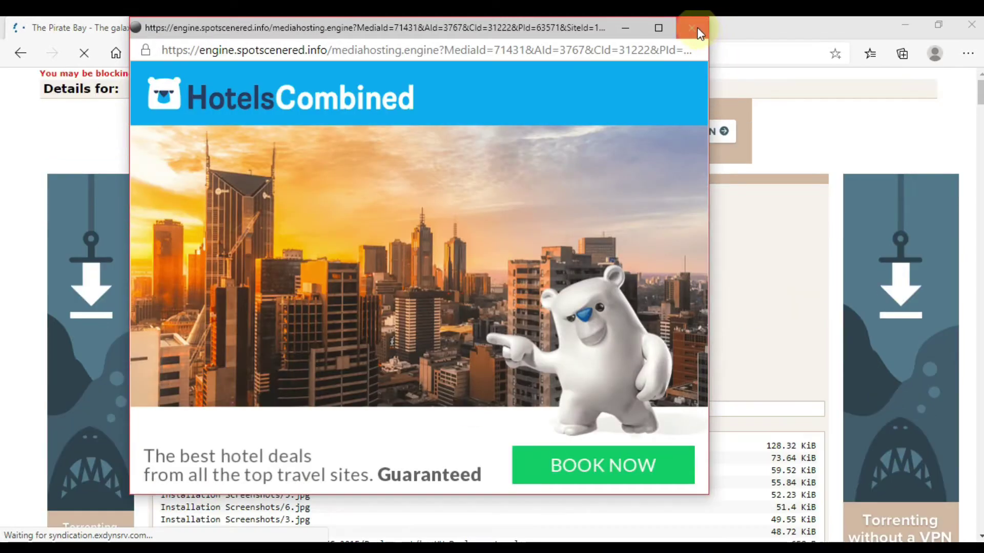
left_click(691, 28)
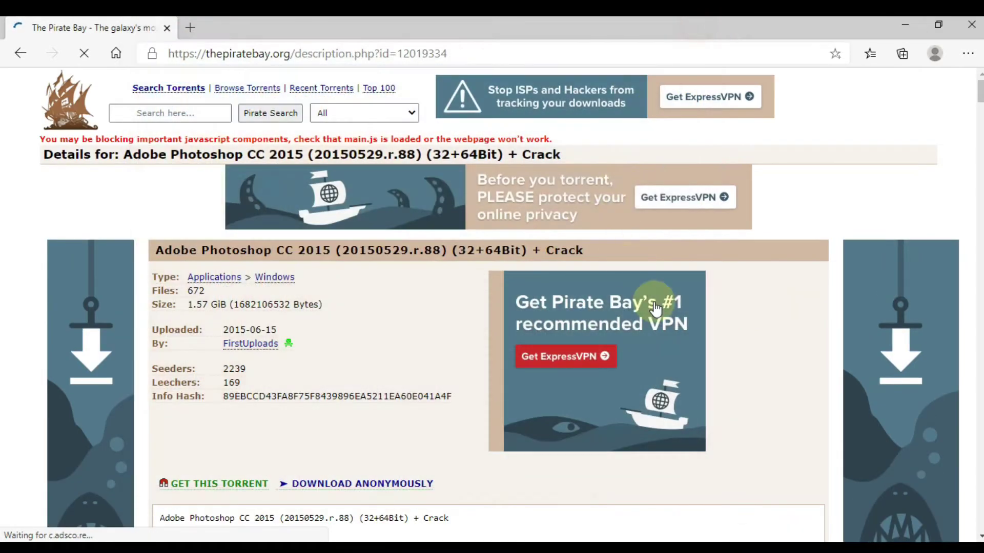
scroll(152, 471, "down", 2)
left_click(239, 409)
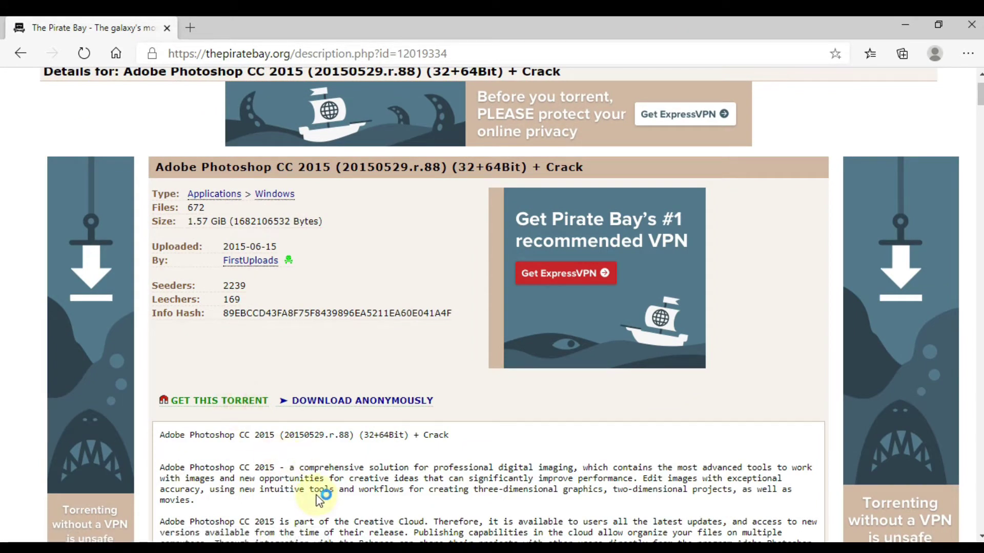
scroll(399, 473, "down", 1)
scroll(292, 307, "down", 2)
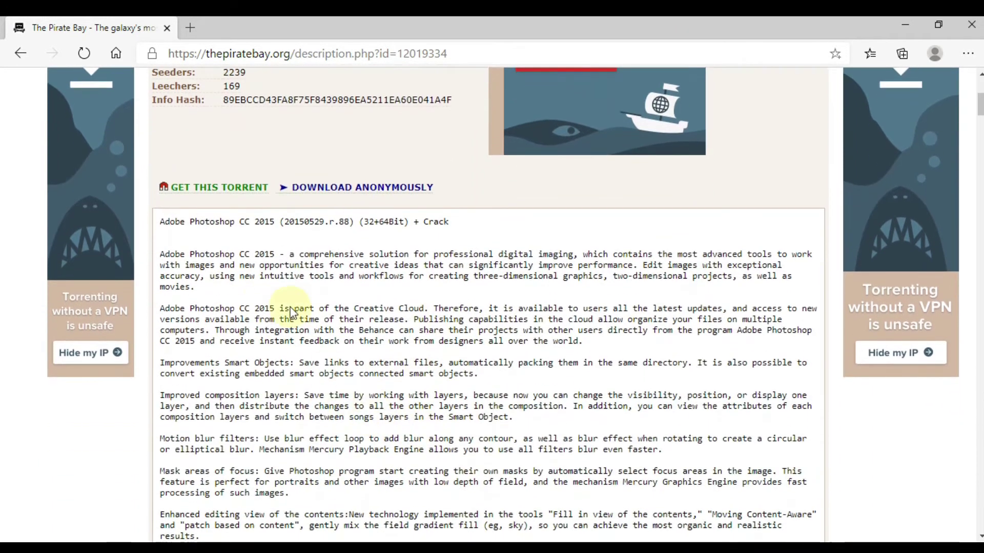
scroll(485, 332, "down", 2)
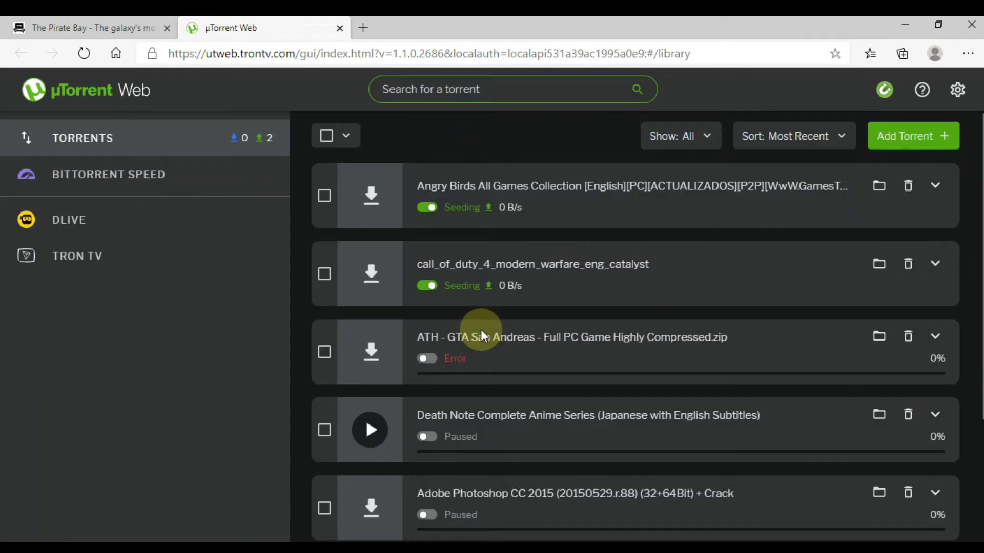
scroll(516, 344, "down", 2)
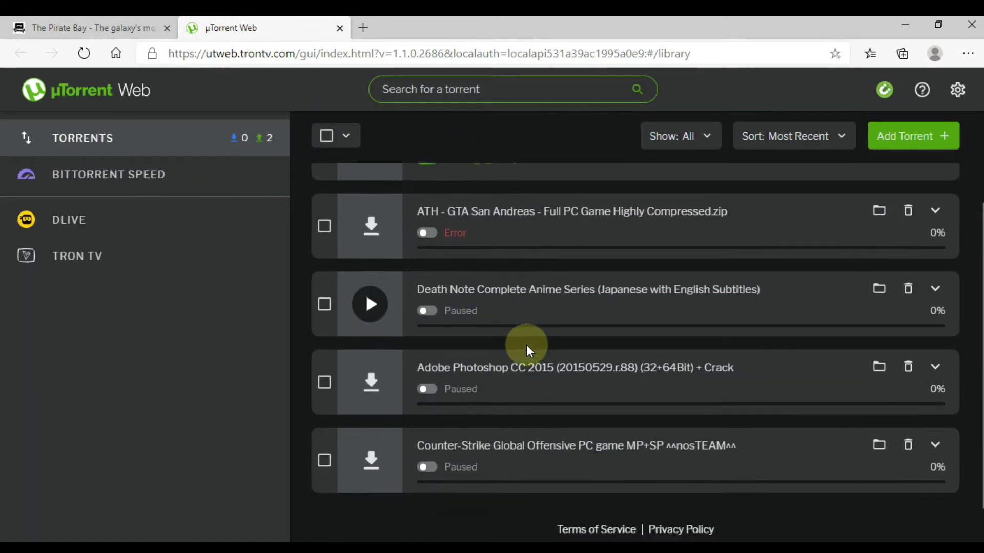
scroll(527, 345, "up", 2)
scroll(653, 260, "down", 1)
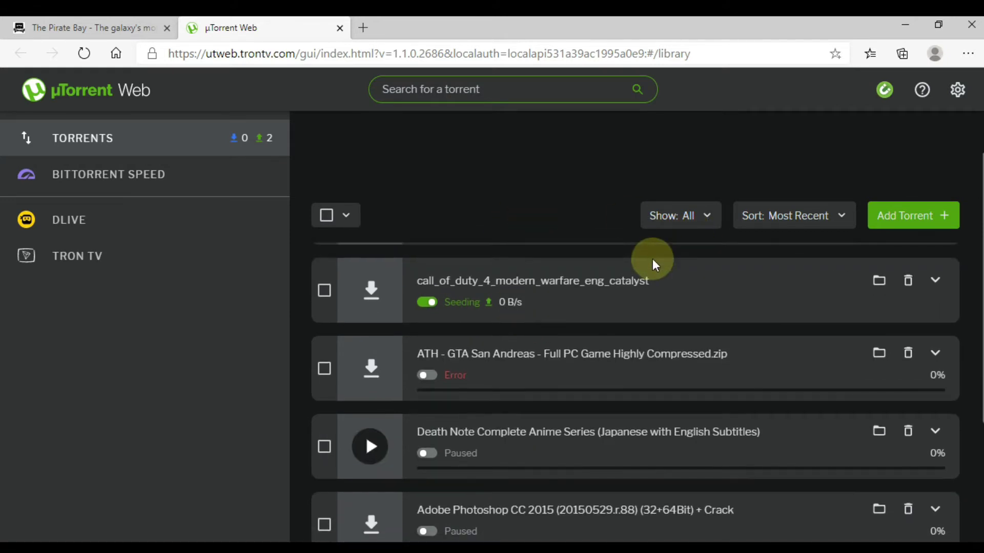
scroll(653, 259, "up", 1)
scroll(587, 275, "down", 1)
scroll(619, 297, "down", 1)
scroll(615, 314, "up", 2)
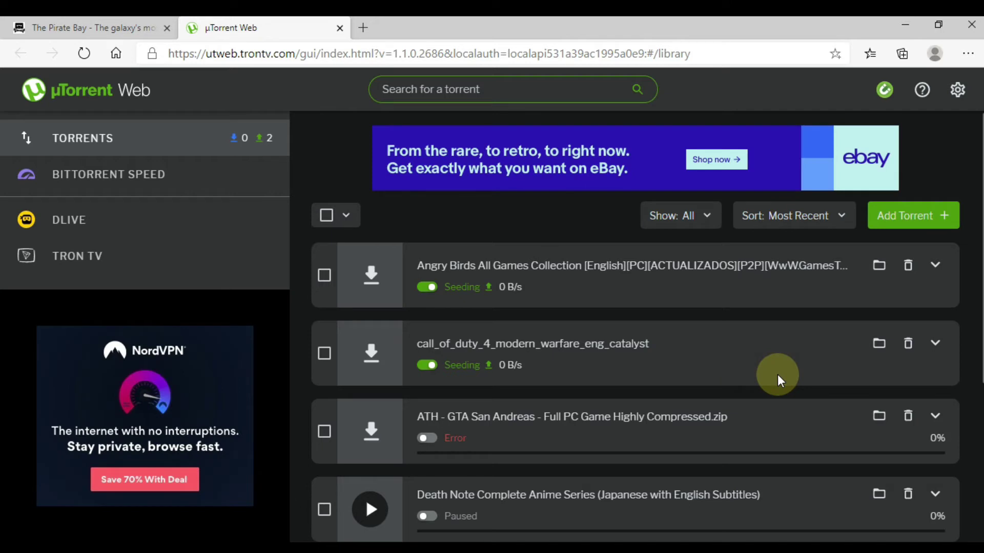
Close the µTorrent Web tab to return to the torrent details page
left_click(340, 28)
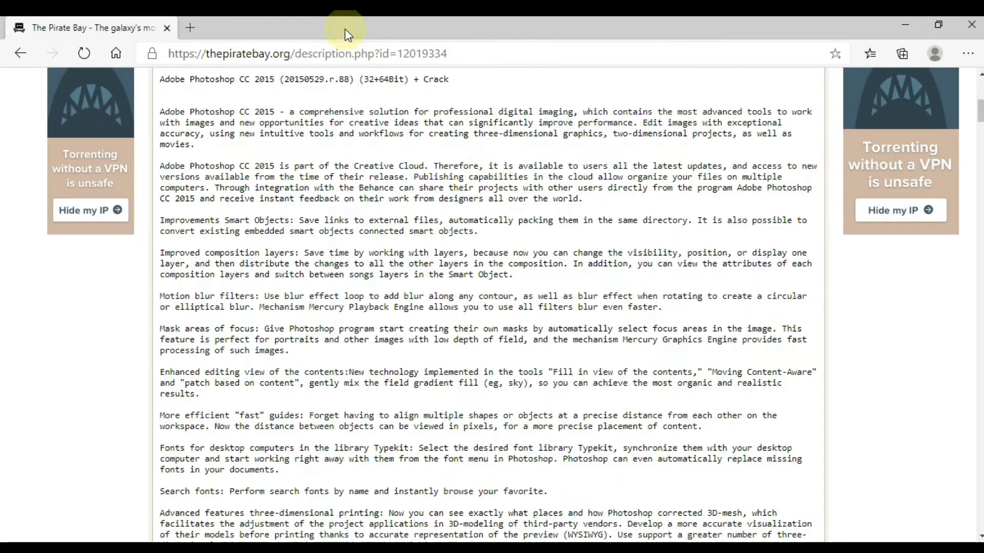
Browse D:\downLOAD into the Photoshop CC 2015 download's Adobe CC 2015 installer folder
left_click(906, 25)
key("super+e")
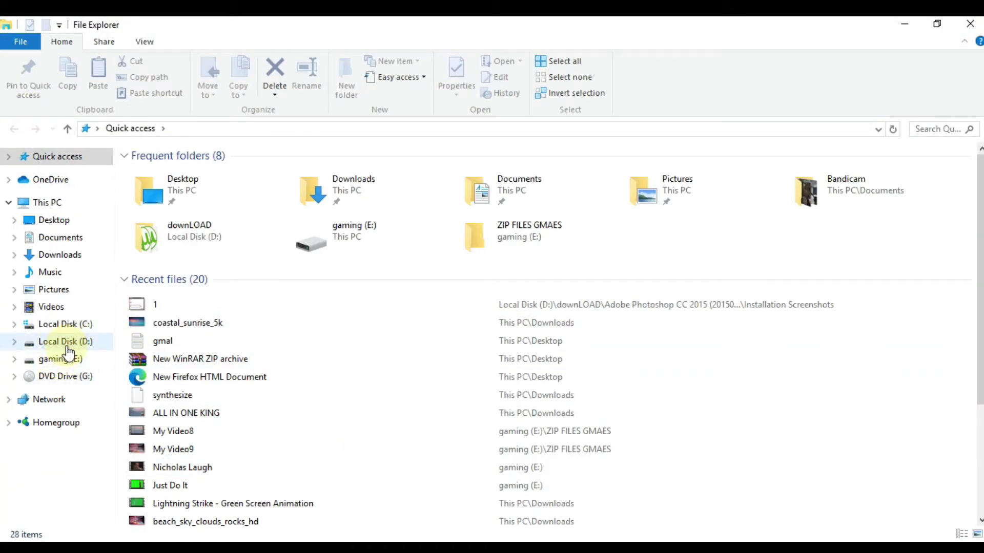
left_click(68, 342)
left_click(607, 269)
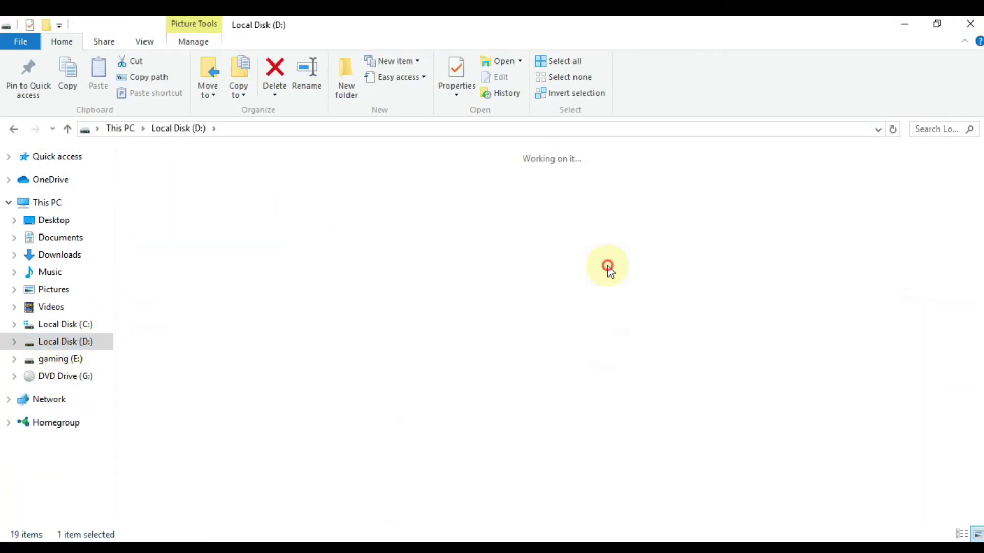
double_click(308, 212)
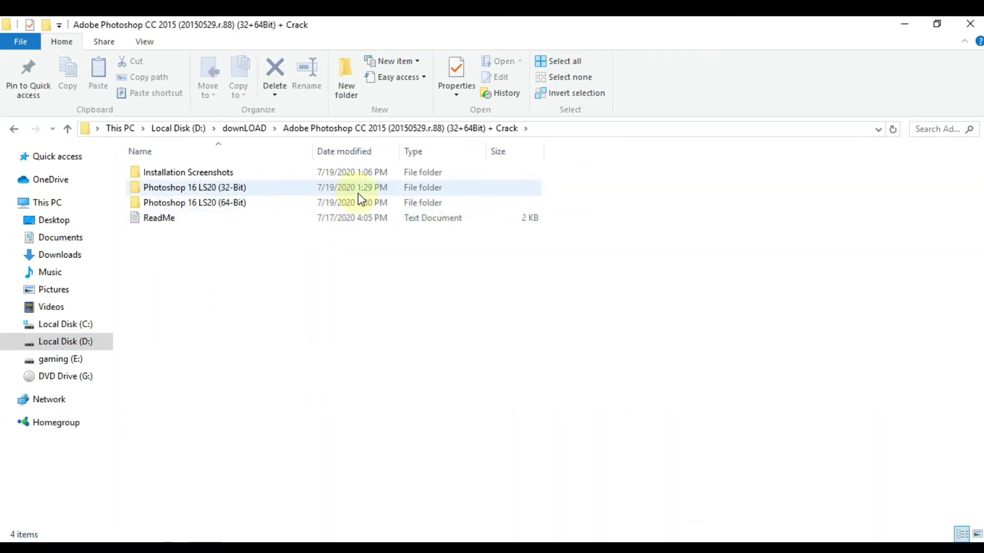
double_click(266, 202)
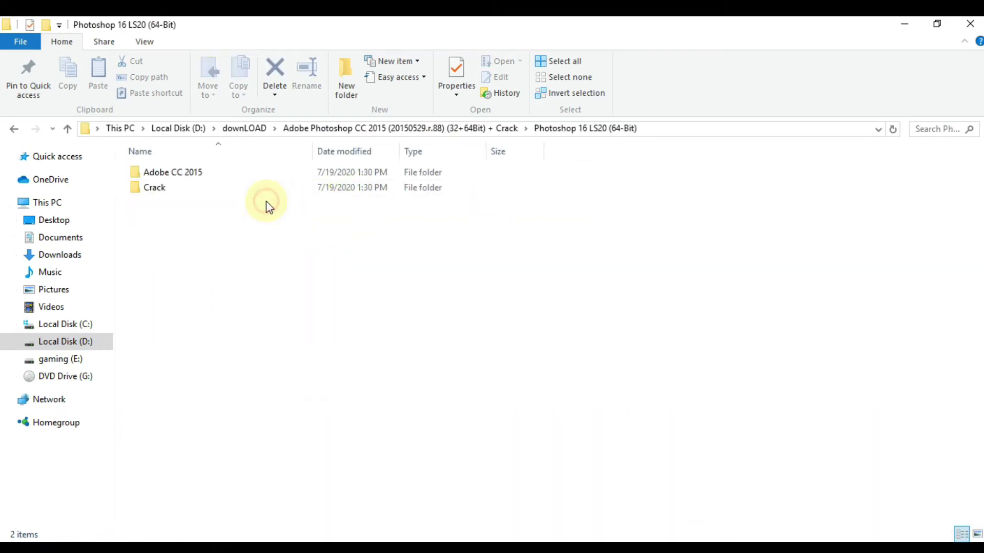
left_click(246, 180)
left_click(254, 177)
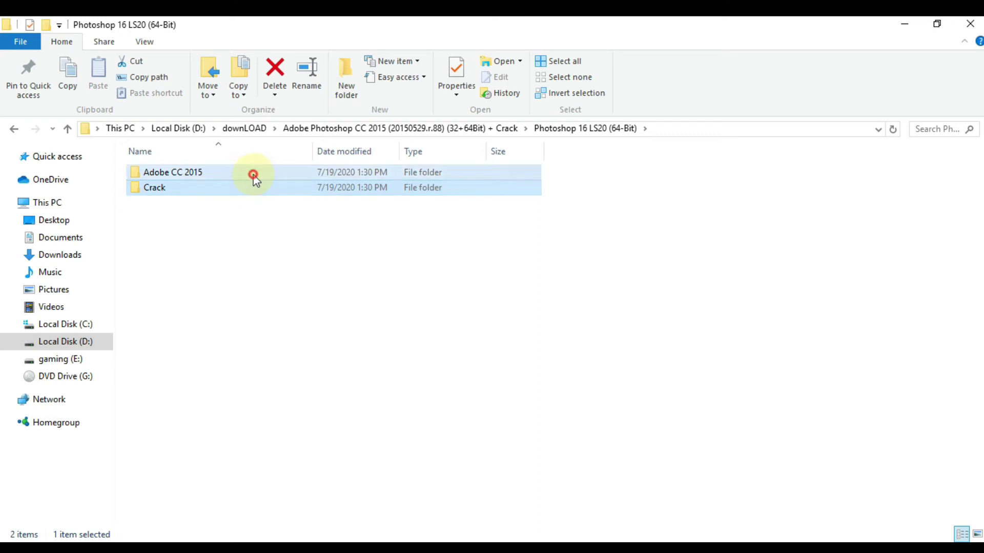
double_click(254, 177)
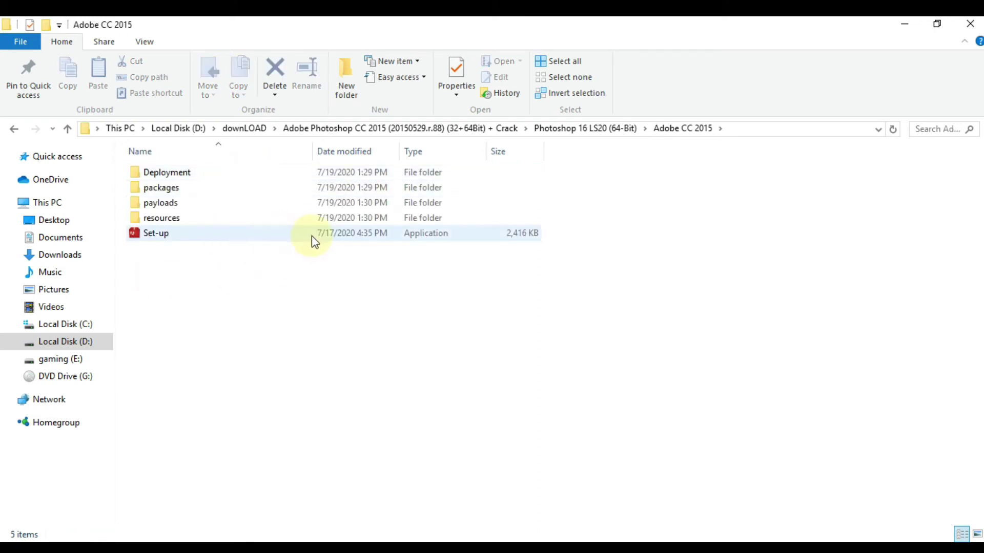
Go back to downLOAD and open the Photoshop CC 2015 Installation Screenshots folder
left_click(245, 130)
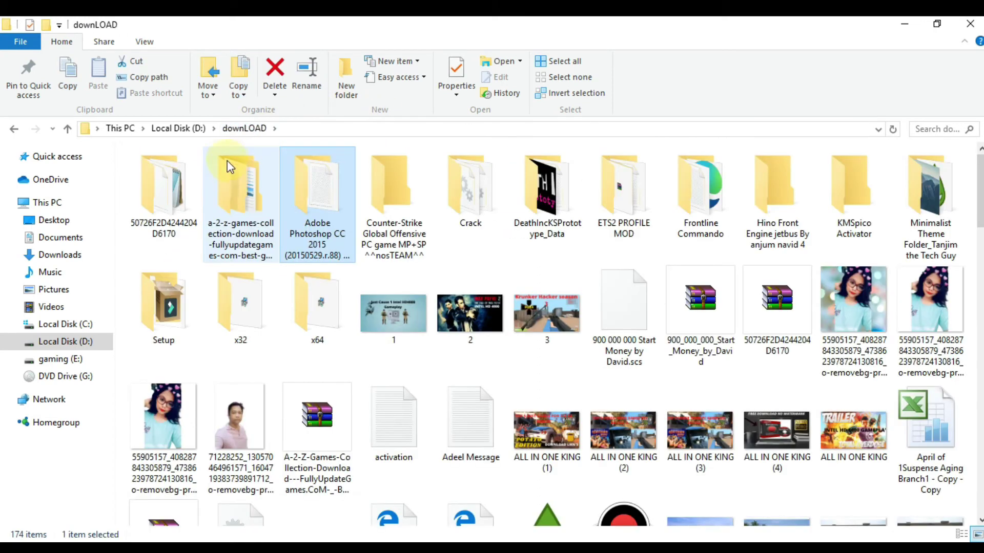
double_click(334, 209)
double_click(327, 173)
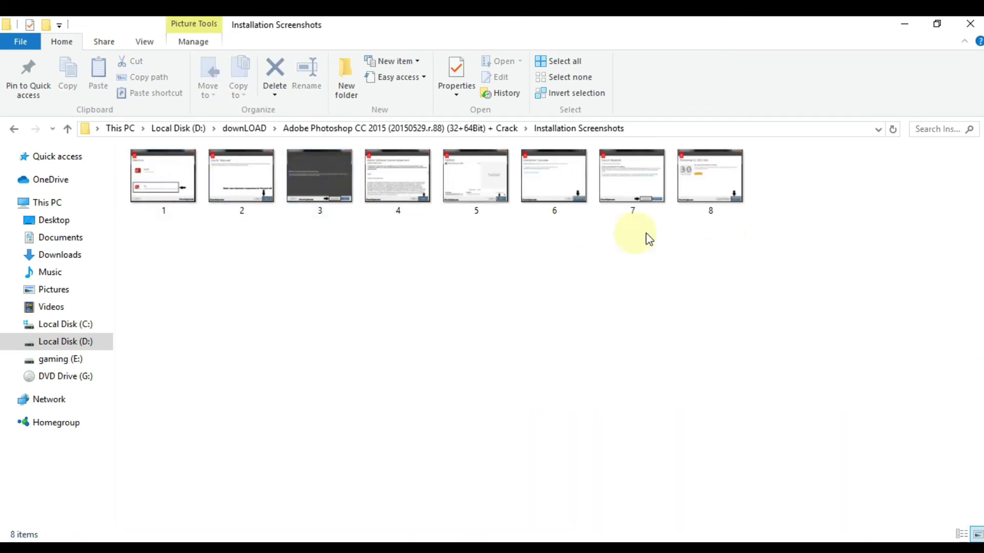
Preview the first four installation screenshots in Photos, then close the viewer
left_click(201, 181)
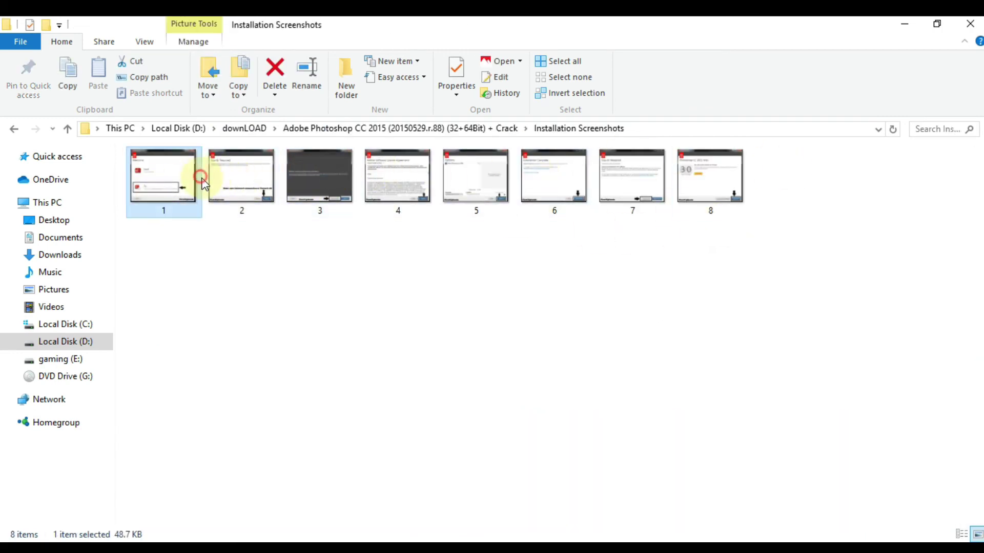
double_click(202, 183)
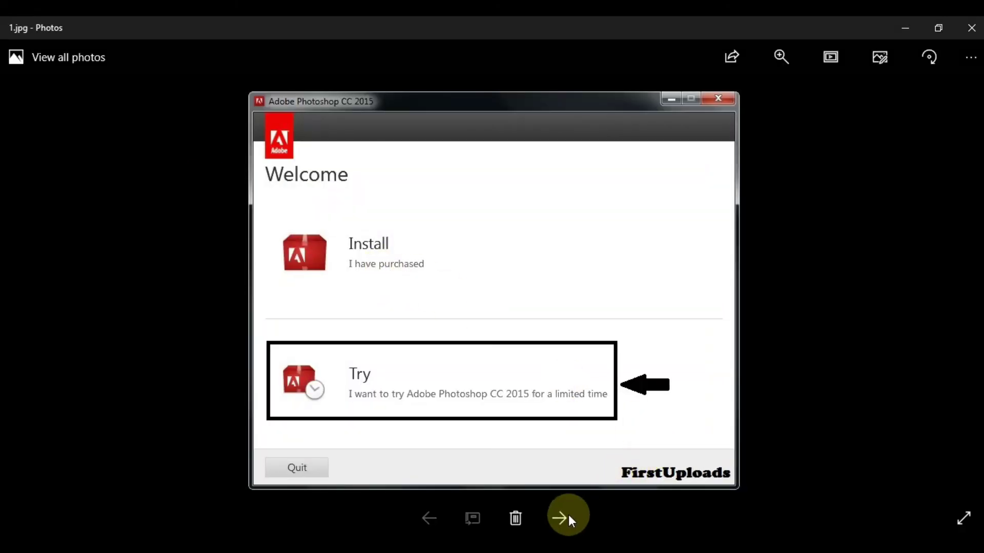
left_click(565, 518)
left_click(564, 518)
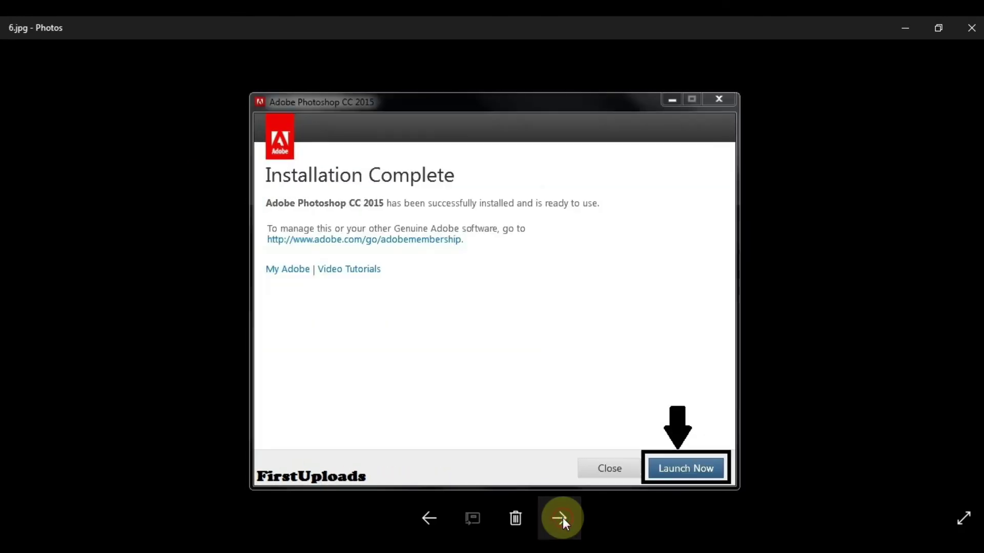
left_click(562, 518)
left_click(972, 29)
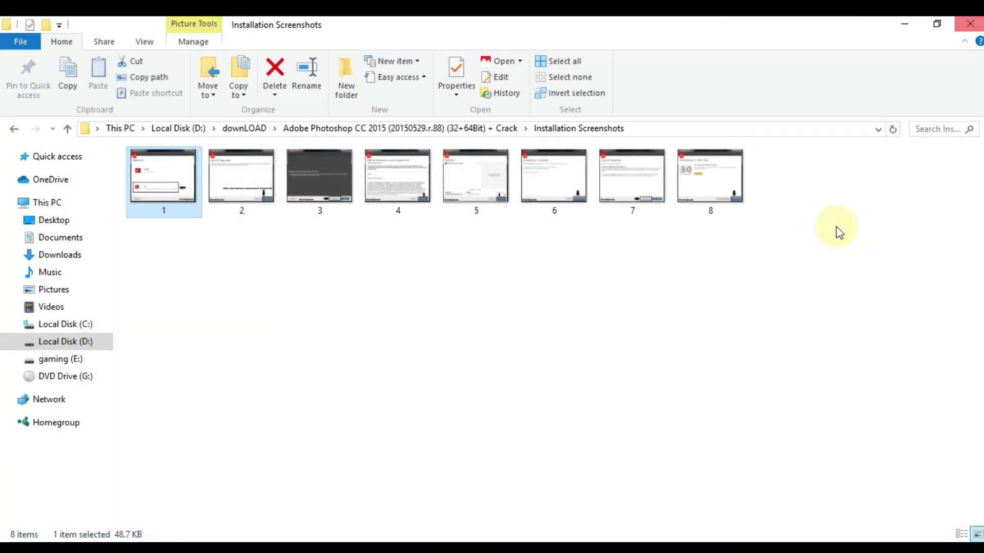